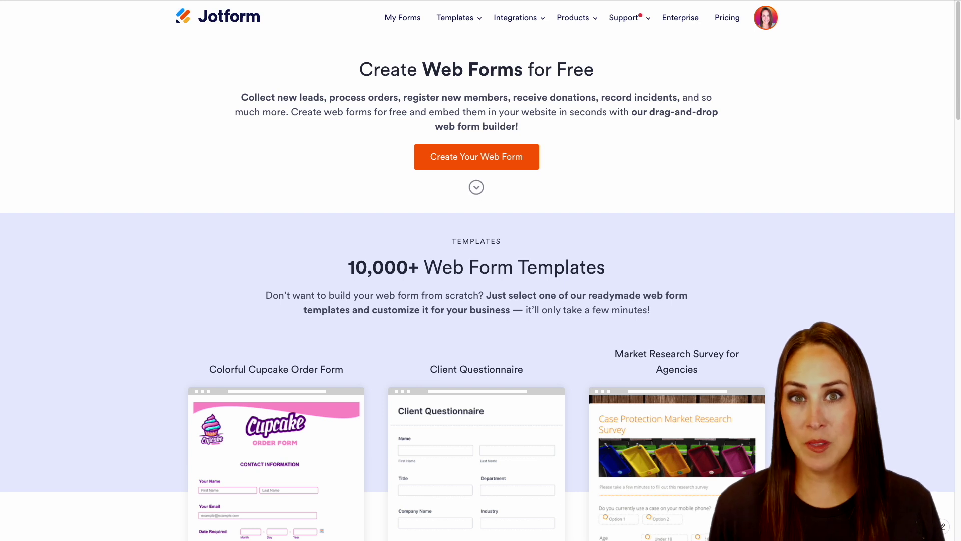
# Scroll the Jotform homepage and choose Create Your Web Form to reach the template gallery.
pyautogui.scroll(-1, 477, 270)
pyautogui.scroll(-2, 477, 270)
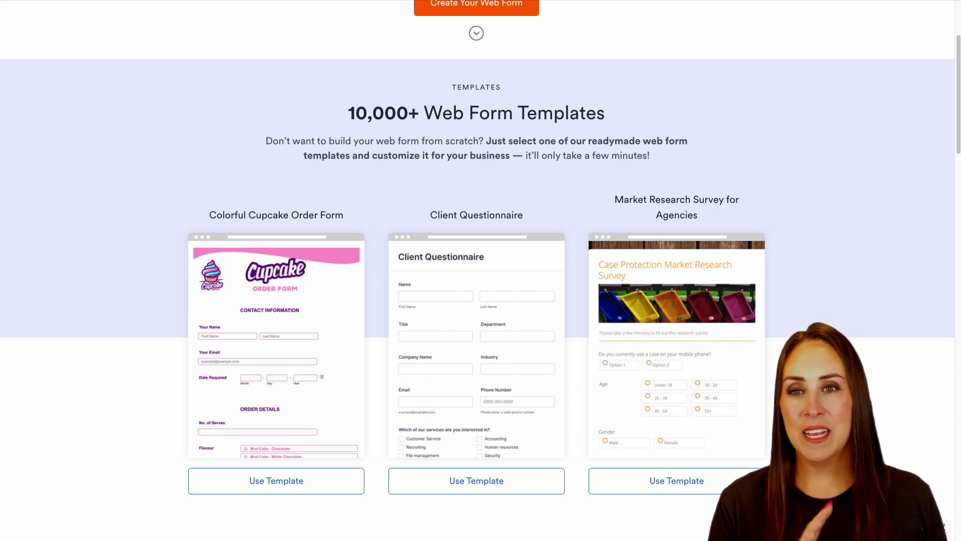
pyautogui.scroll(3, 881, 376)
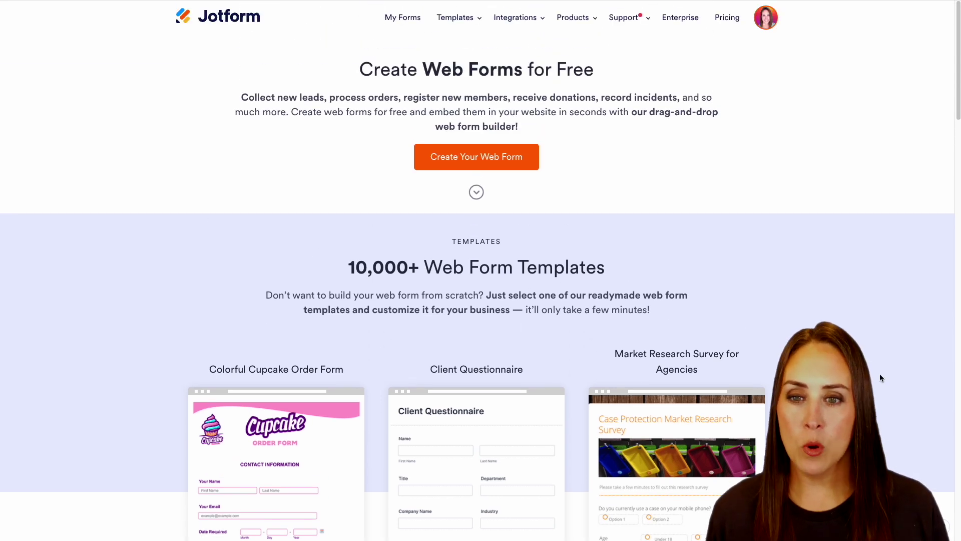
pyautogui.click(470, 162)
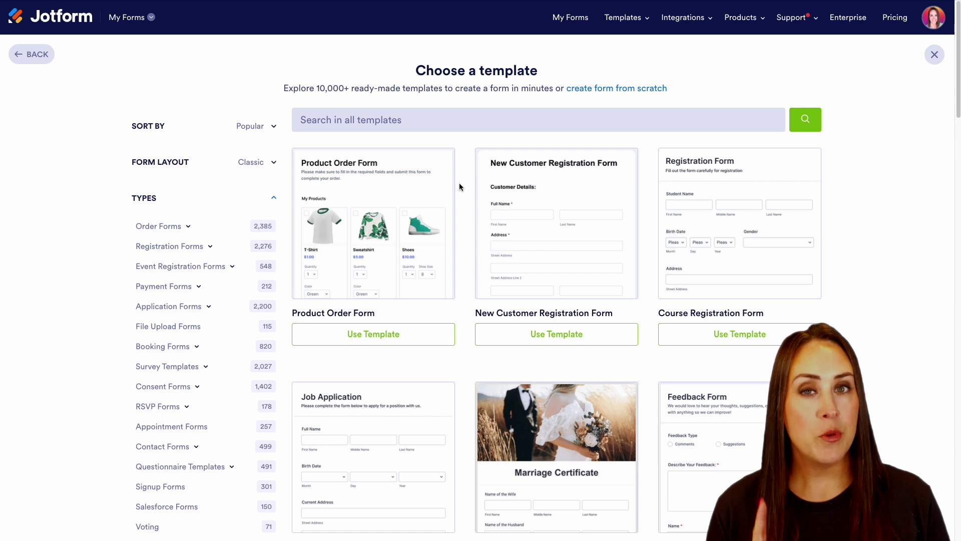
# Browse the industry and profession template categories to find the New Customer Registration Form template.
pyautogui.moveTo(442, 156)
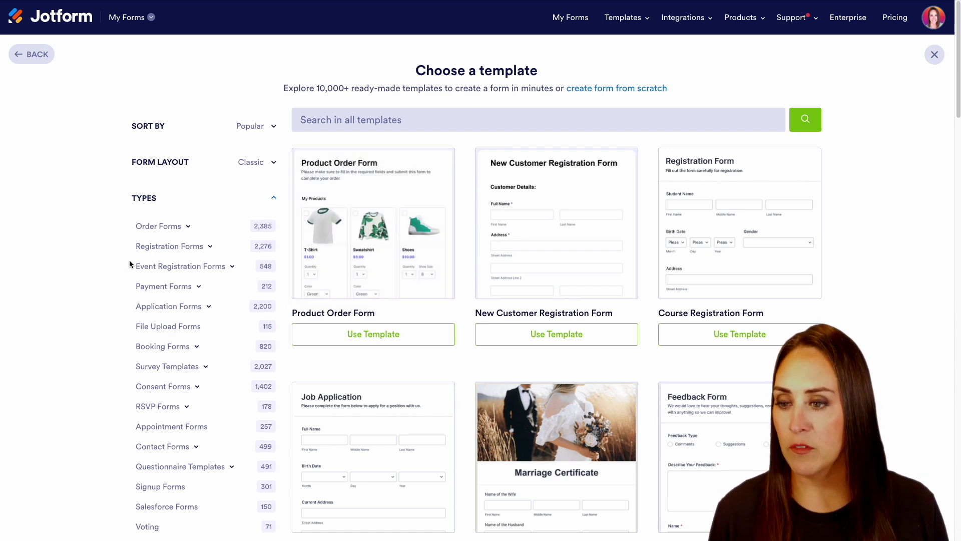
pyautogui.scroll(-6, 107, 320)
pyautogui.click(160, 255)
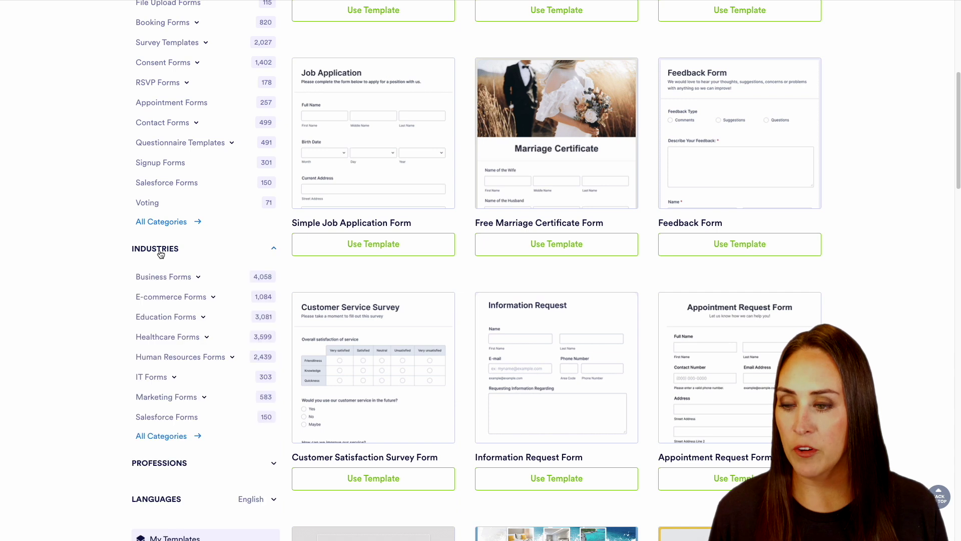
pyautogui.scroll(-2, 161, 255)
pyautogui.click(152, 388)
pyautogui.scroll(-5, 153, 389)
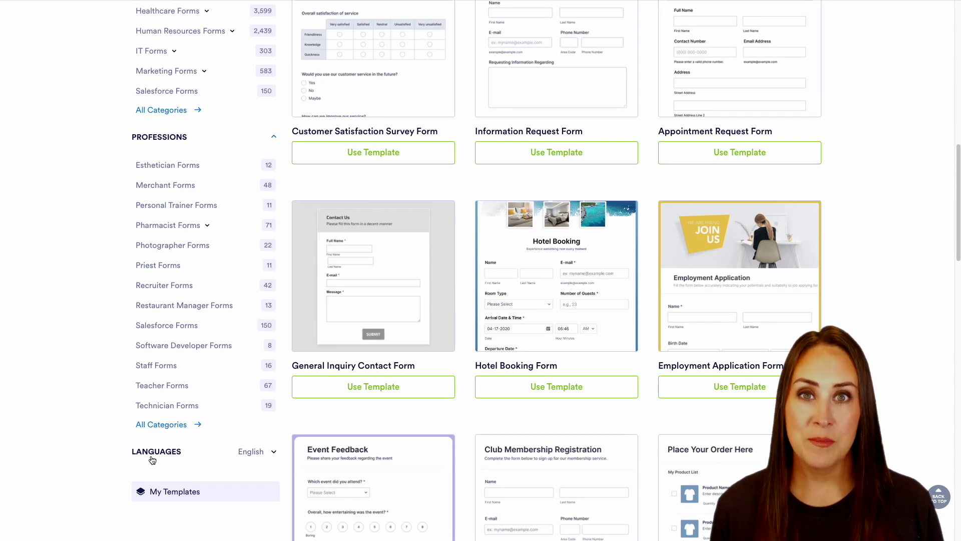
pyautogui.scroll(13, 152, 460)
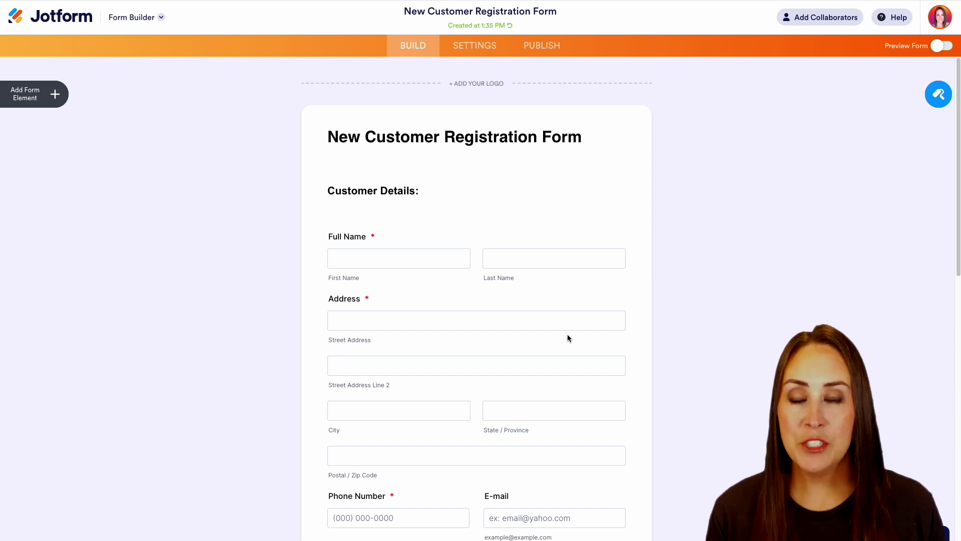
pyautogui.scroll(-2, 568, 338)
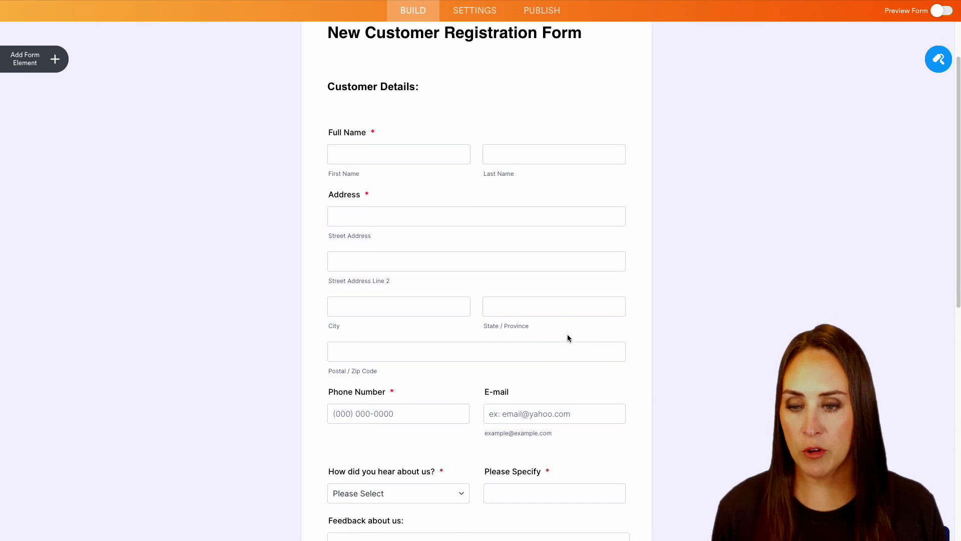
pyautogui.scroll(-2, 568, 338)
pyautogui.scroll(-2, 567, 338)
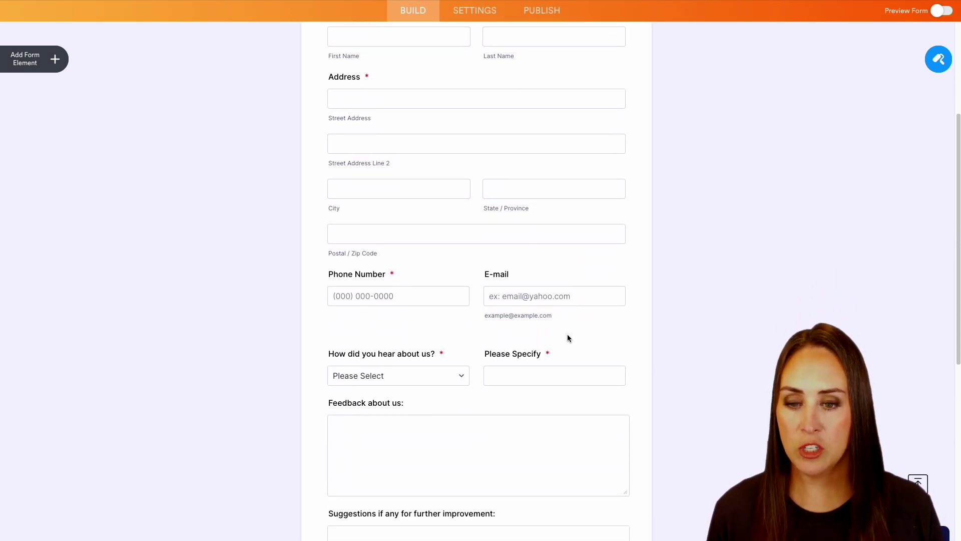
pyautogui.scroll(-4, 568, 338)
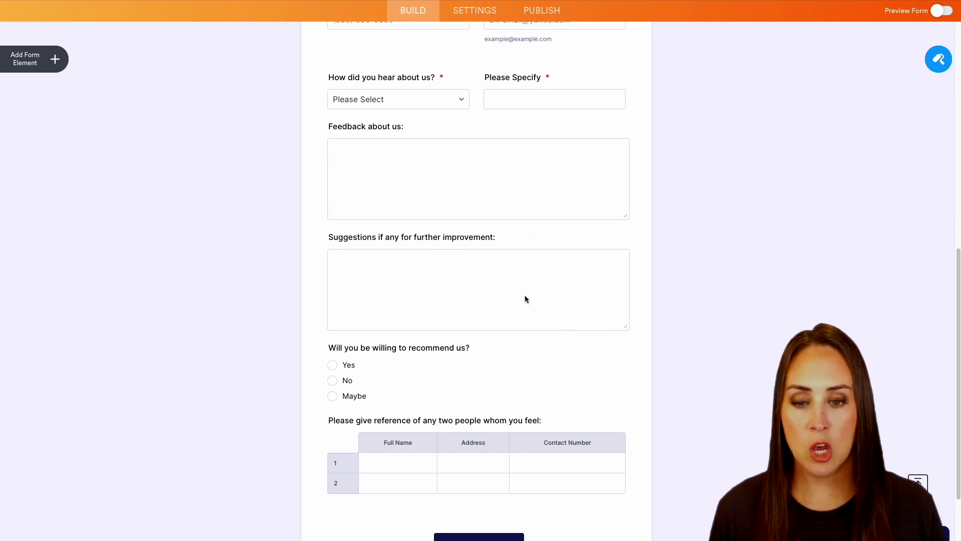
pyautogui.scroll(-2, 585, 334)
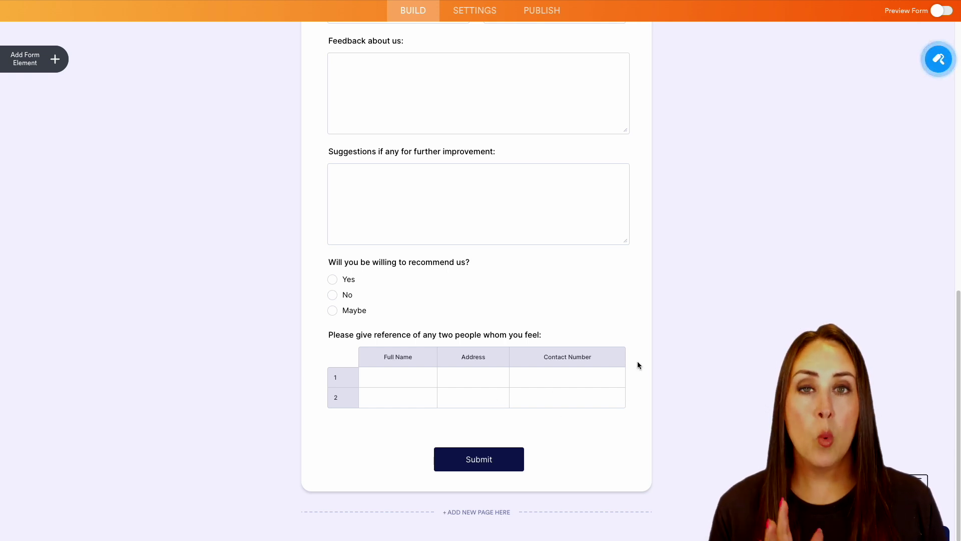
pyautogui.scroll(1, 637, 361)
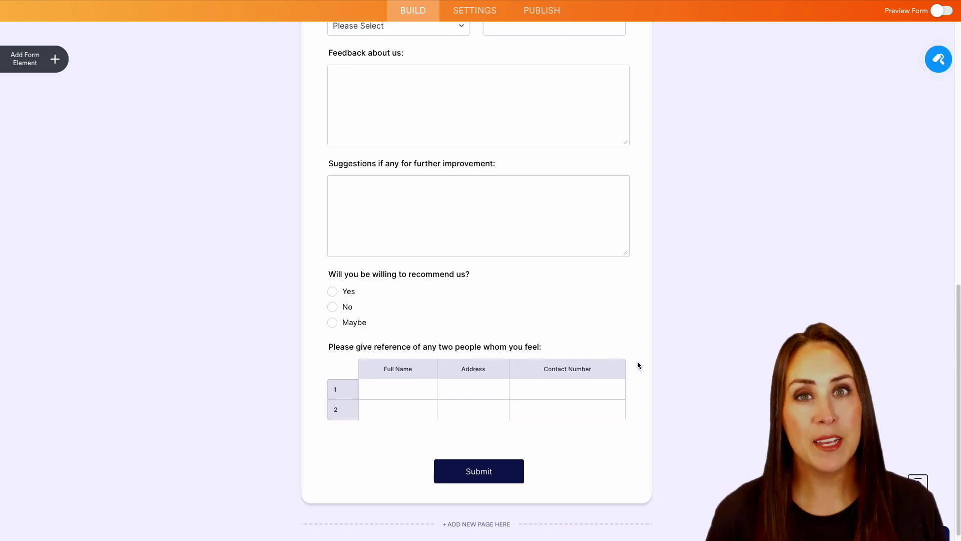
pyautogui.scroll(5, 637, 362)
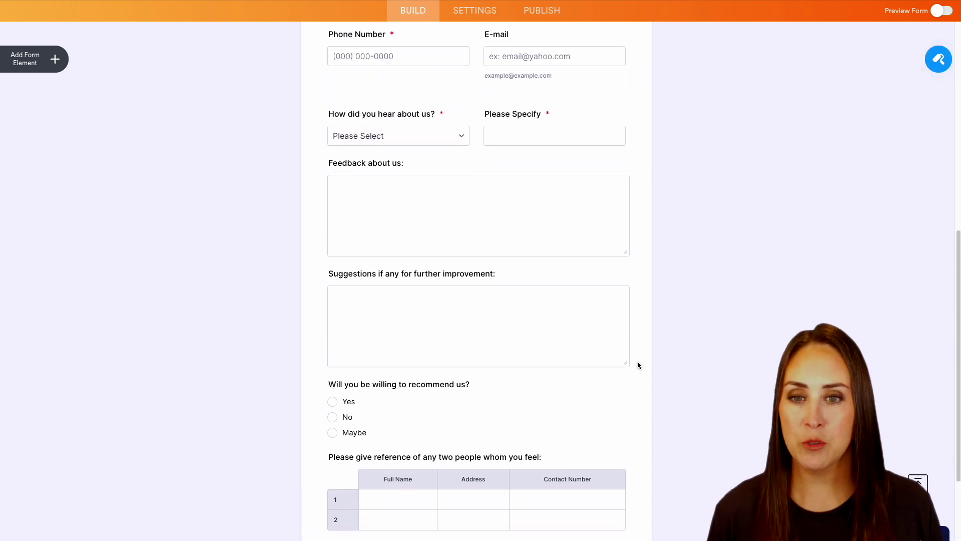
# Make the E-mail field required.
pyautogui.click(553, 177)
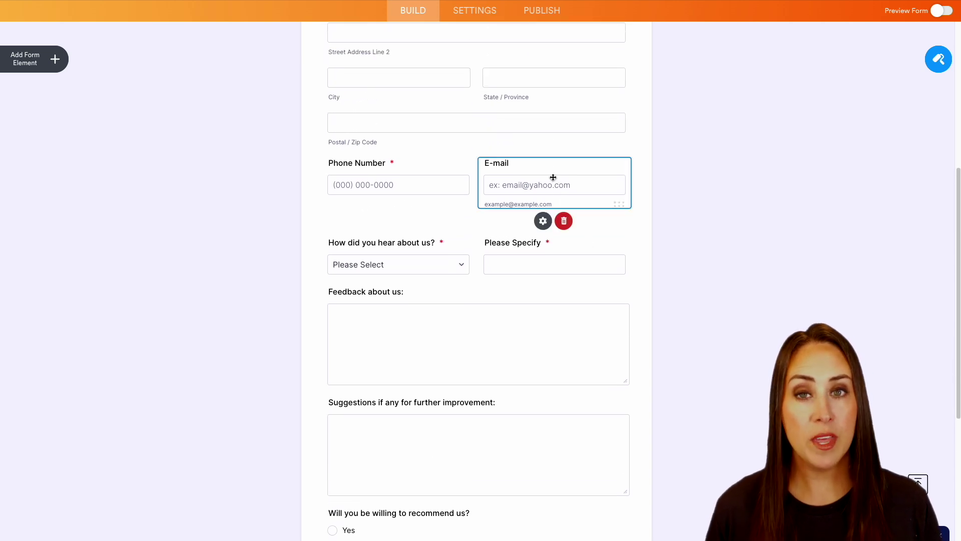
pyautogui.click(543, 222)
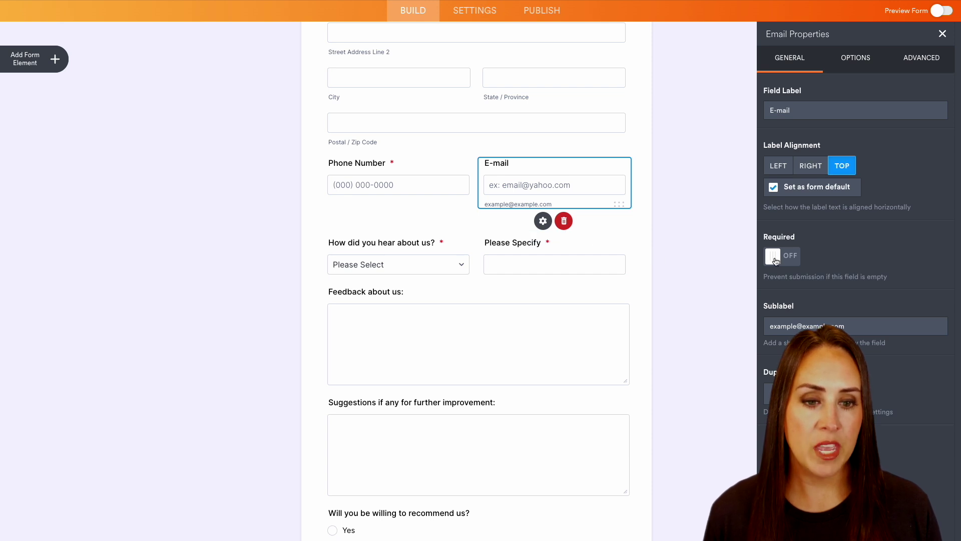
pyautogui.click(776, 261)
# Leave the Feedback about us and Suggestions for improvement fields optional after briefly requiring them.
pyautogui.click(532, 323)
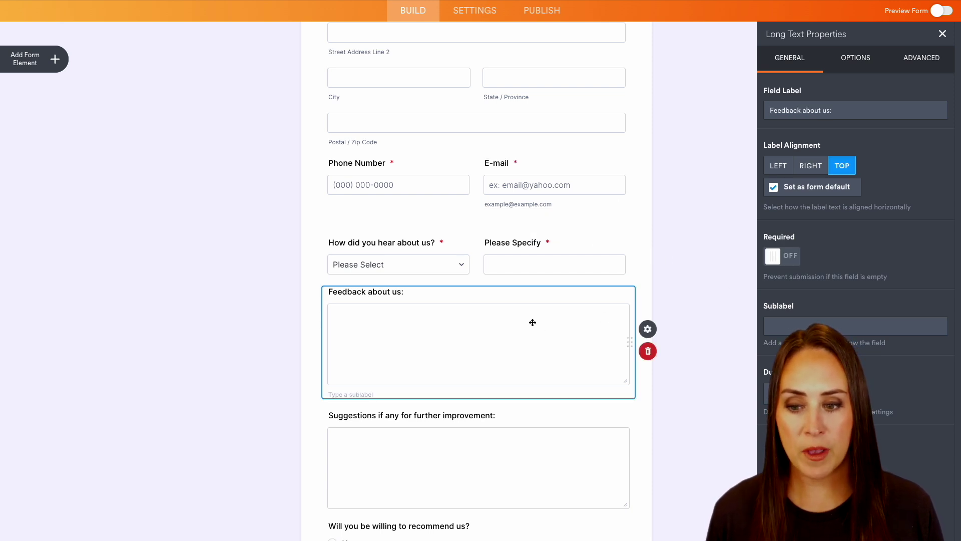
pyautogui.scroll(-3, 549, 452)
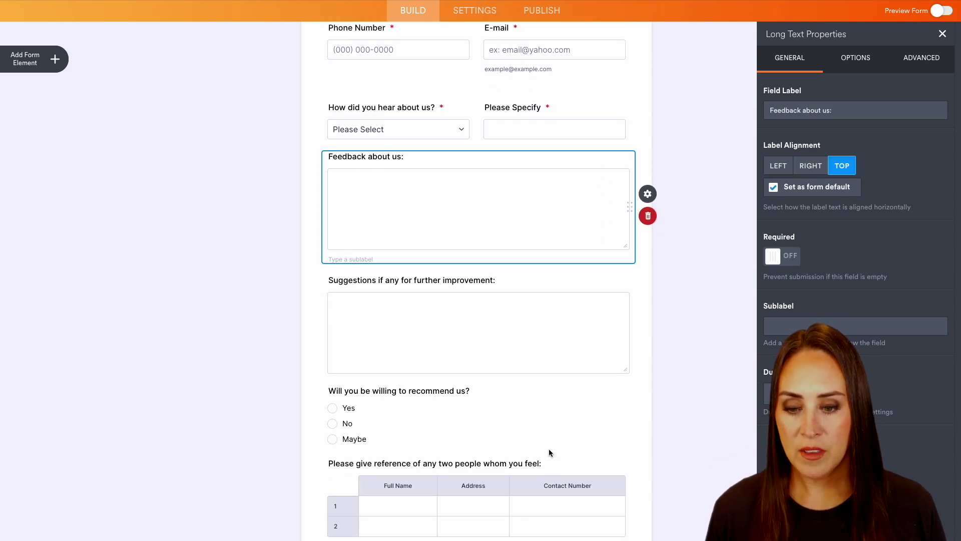
pyautogui.click(779, 256)
pyautogui.click(710, 313)
pyautogui.click(785, 258)
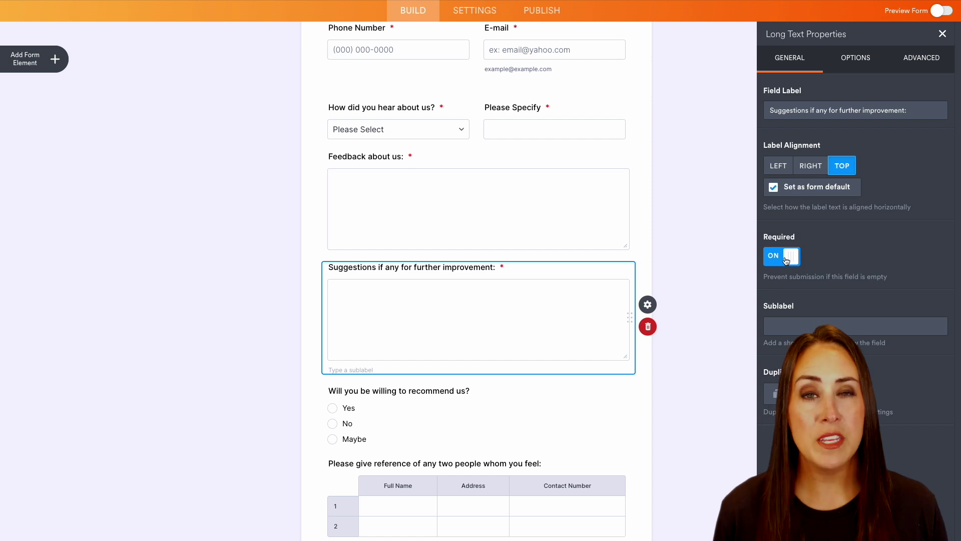
pyautogui.click(786, 260)
pyautogui.click(575, 217)
pyautogui.click(782, 259)
pyautogui.scroll(10, 715, 257)
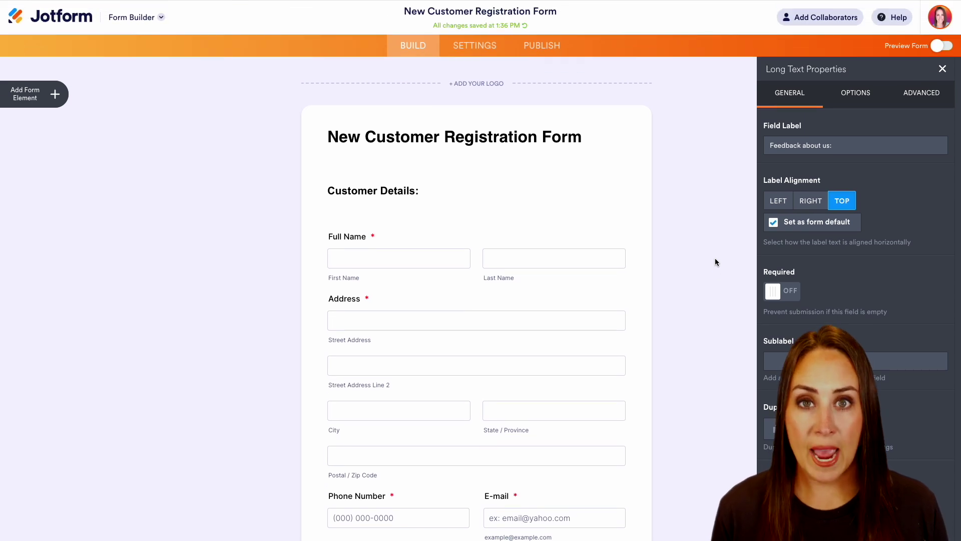
# Add a Signature field below the Phone Number and E-mail fields.
pyautogui.click(55, 94)
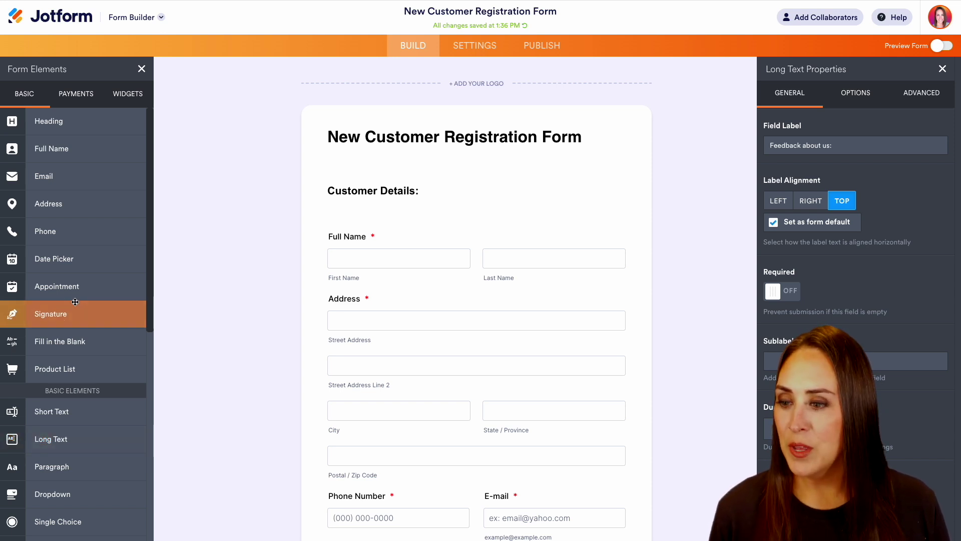
pyautogui.moveTo(51, 315)
pyautogui.mouseDown()
pyautogui.moveTo(80, 350)
pyautogui.moveTo(321, 472)
pyautogui.moveTo(469, 434)
pyautogui.moveTo(481, 534)
pyautogui.moveTo(438, 393)
pyautogui.moveTo(427, 202)
pyautogui.moveTo(482, 233)
pyautogui.moveTo(452, 257)
pyautogui.mouseUp()
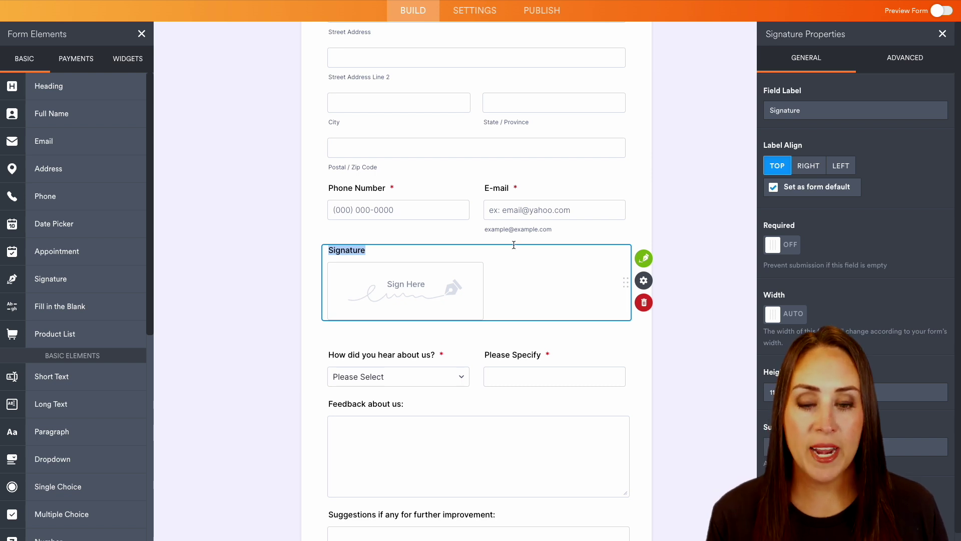
# Turn on Jotform Sign automation and send signed documents to the E-mail field.
pyautogui.click(644, 258)
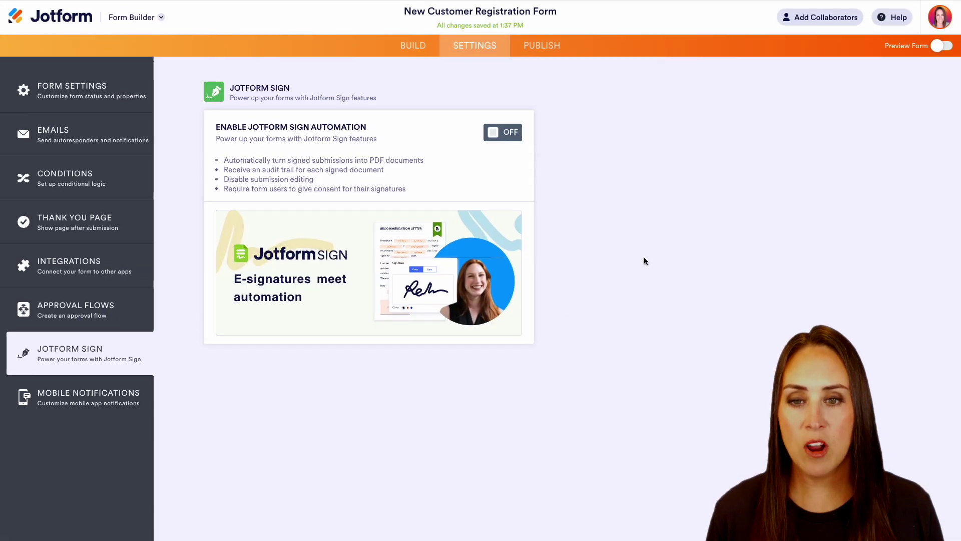
pyautogui.click(505, 134)
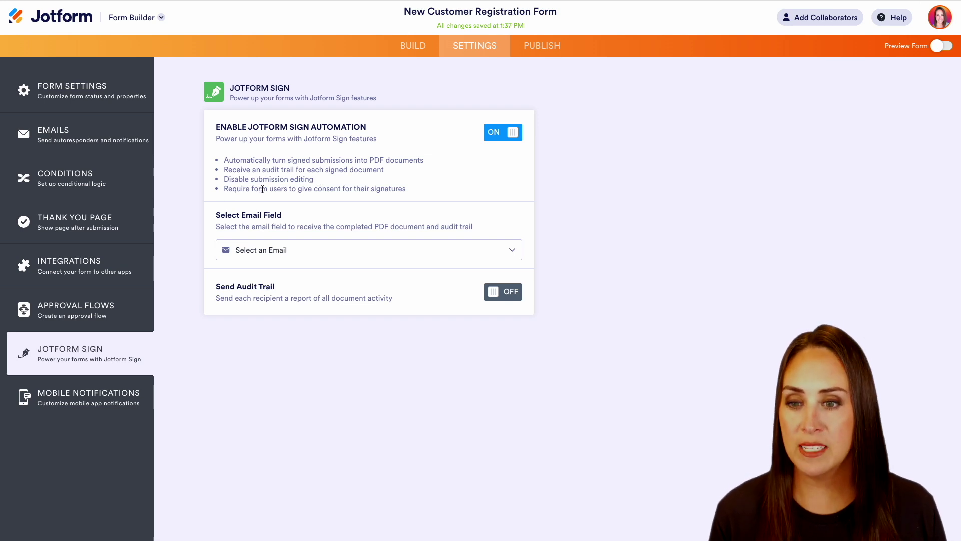
pyautogui.click(460, 245)
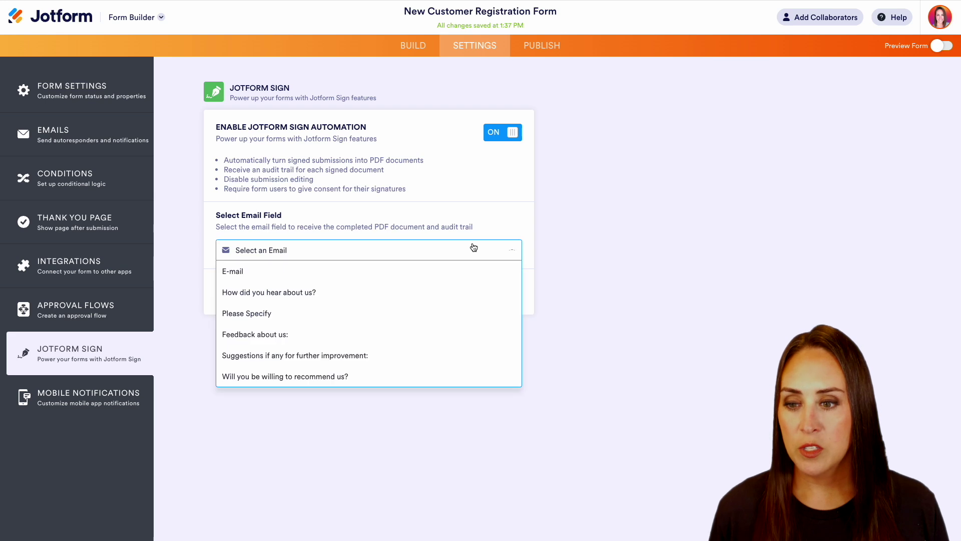
pyautogui.click(238, 272)
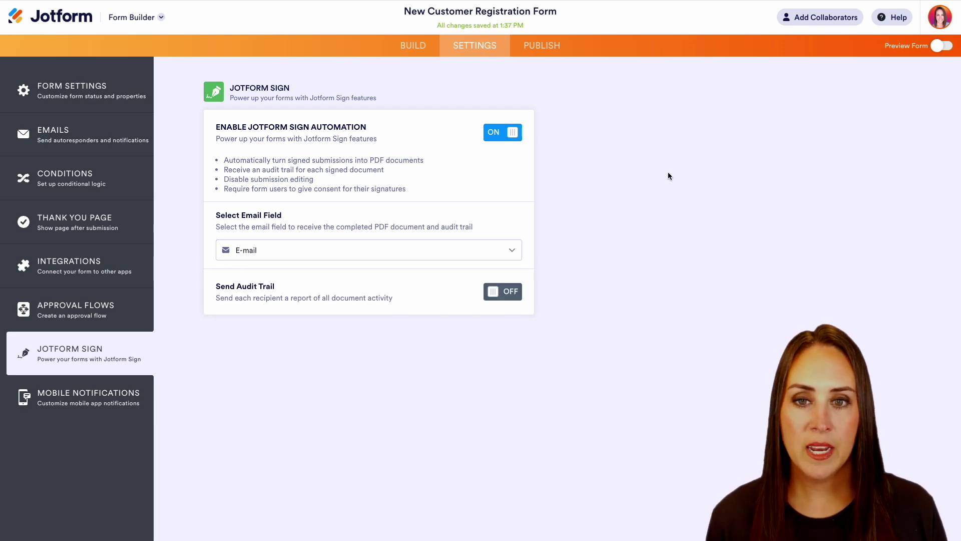
# Copy the form's embed code from the Publish tab's Embed options.
pyautogui.click(540, 50)
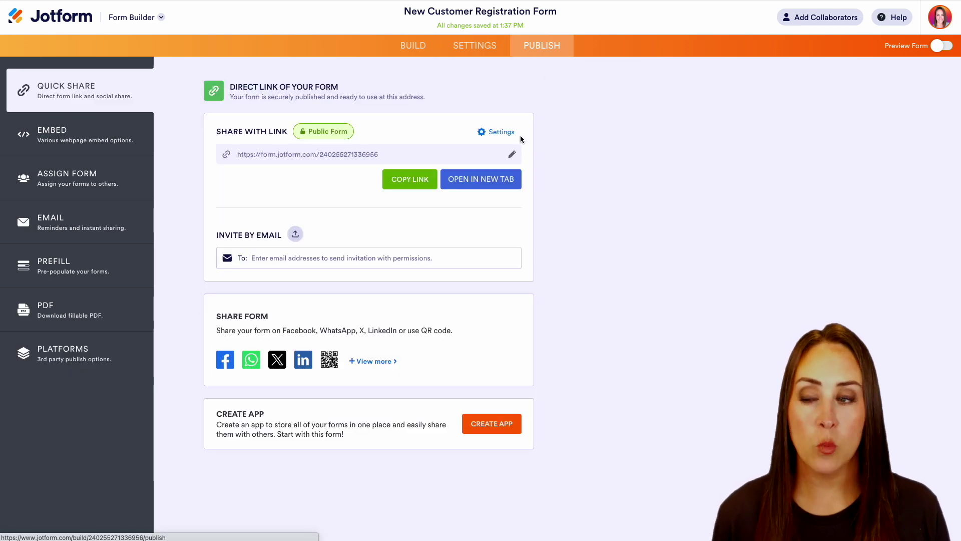
pyautogui.click(89, 146)
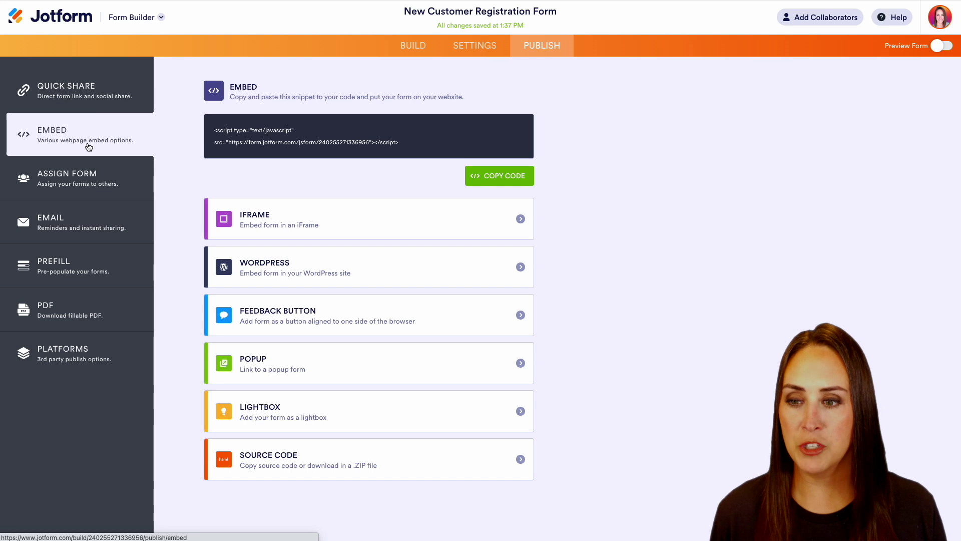
pyautogui.click(494, 183)
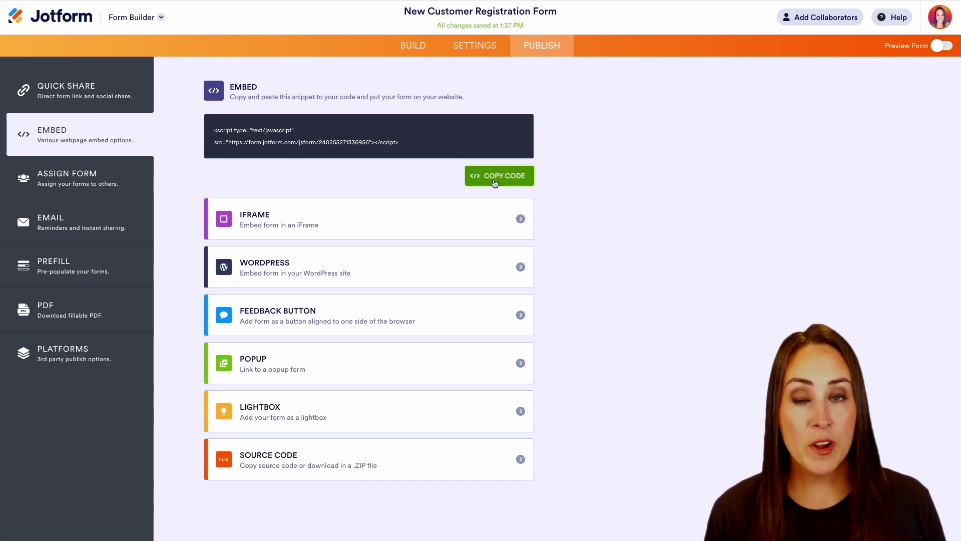
# Preview the form, auto-fill it with sample data and draw a signature.
pyautogui.click(939, 48)
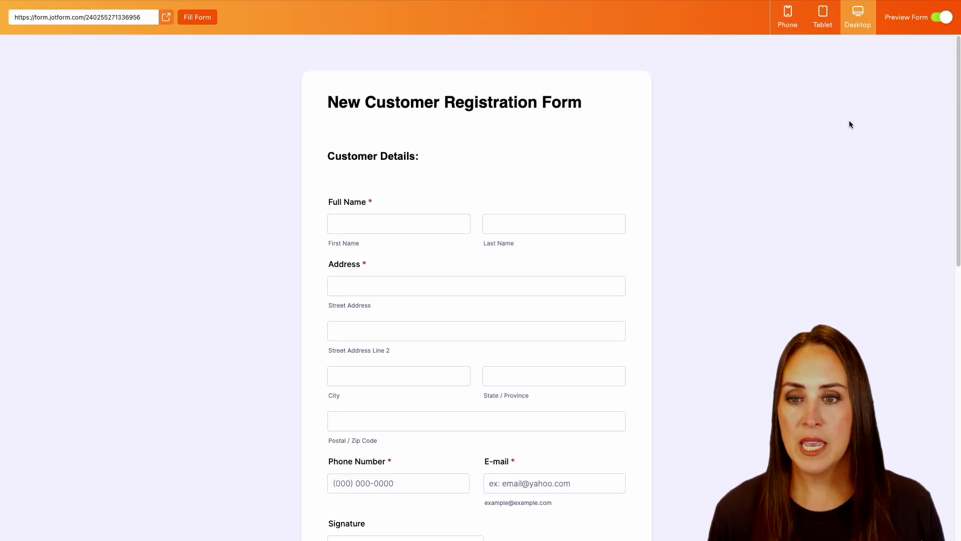
pyautogui.click(196, 18)
pyautogui.scroll(-5, 238, 250)
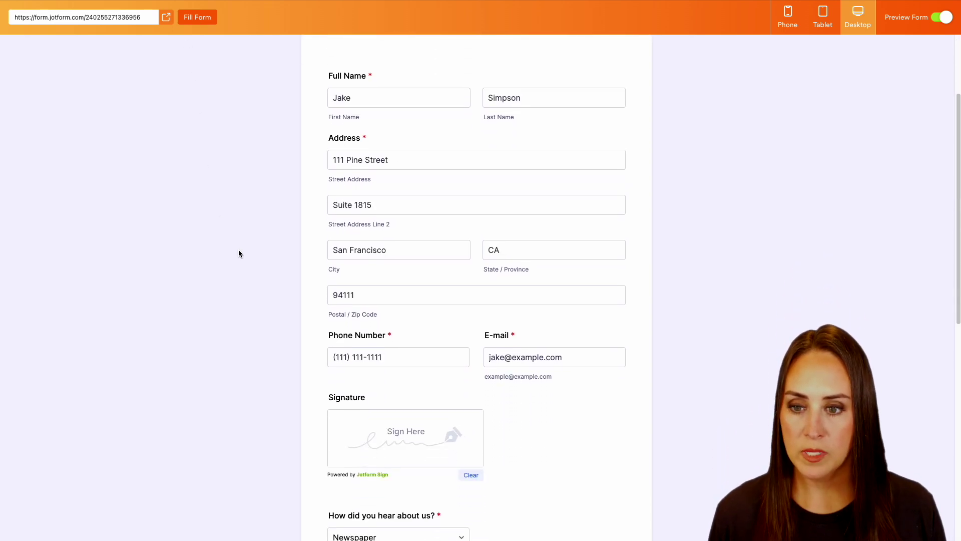
pyautogui.scroll(-2, 238, 253)
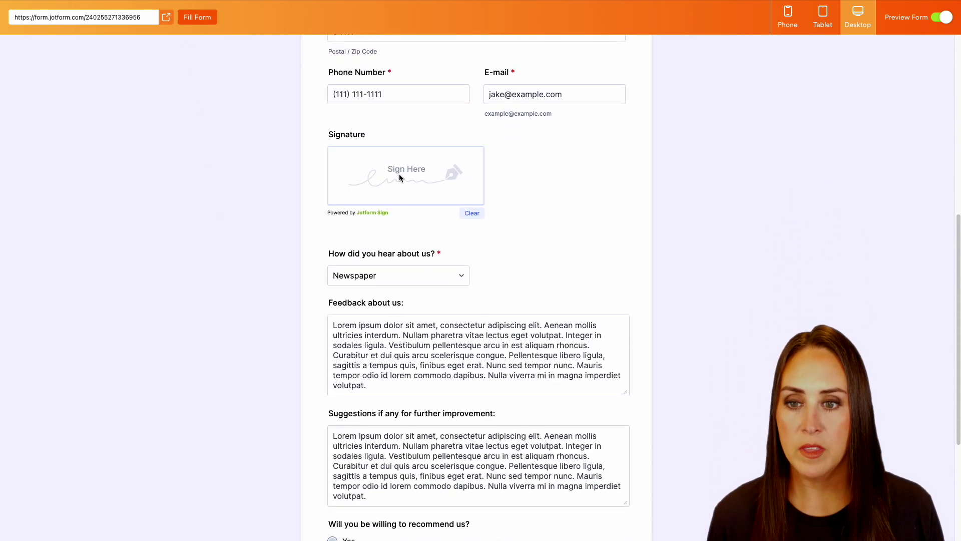
pyautogui.moveTo(401, 178)
pyautogui.mouseDown()
pyautogui.moveTo(392, 180)
pyautogui.moveTo(411, 188)
pyautogui.mouseUp()
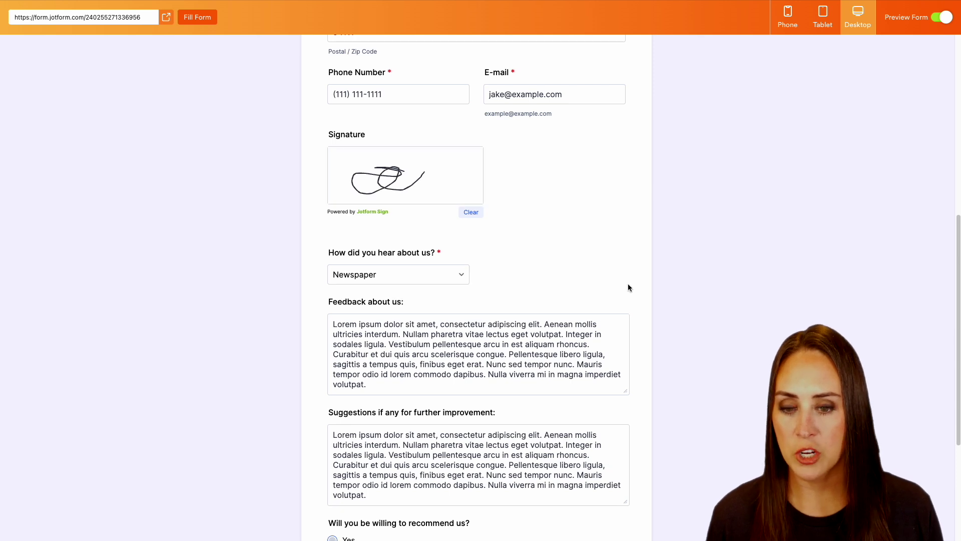
pyautogui.scroll(-4, 629, 286)
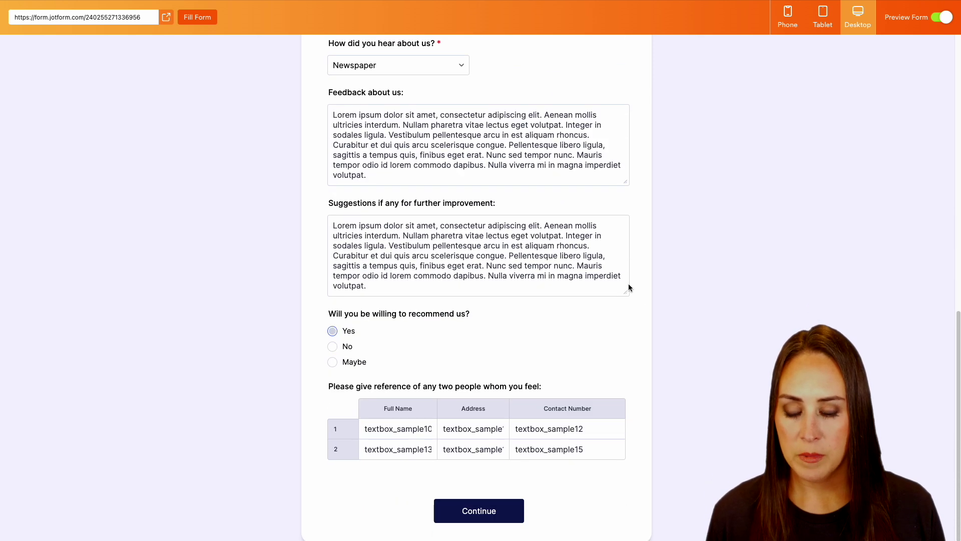
# Sign and submit the test entry, then exit the preview.
pyautogui.click(478, 518)
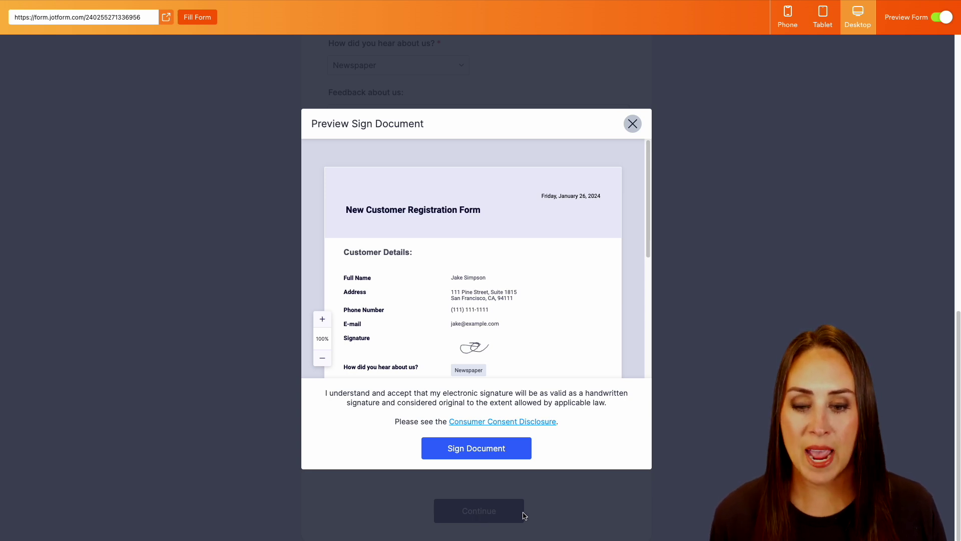
pyautogui.click(488, 448)
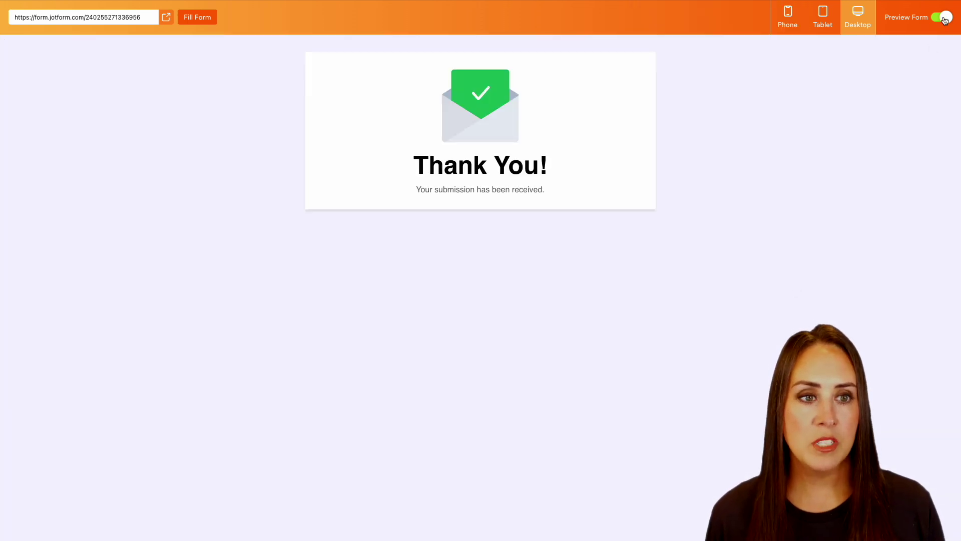
pyautogui.click(943, 18)
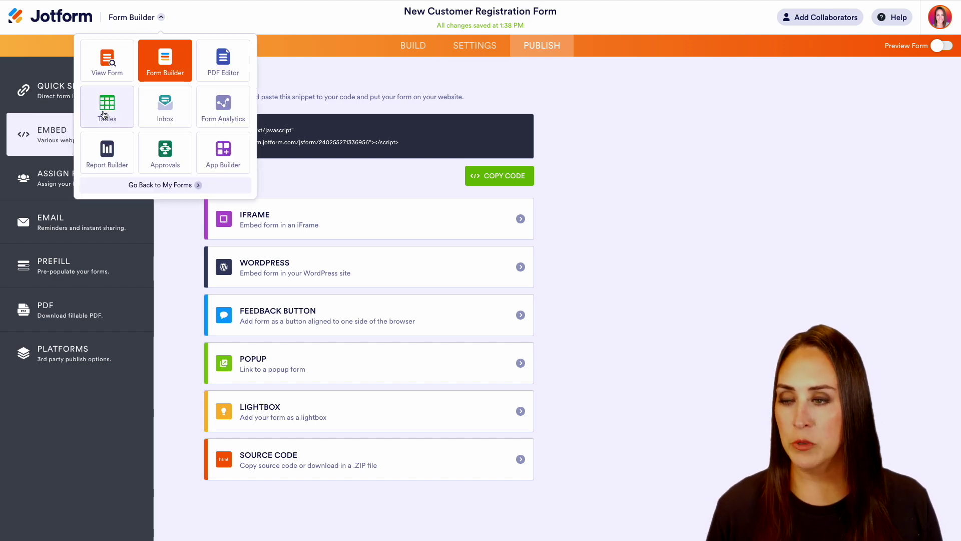
# Open the form's submissions in Jotform Tables to see the signed test entry.
pyautogui.click(104, 115)
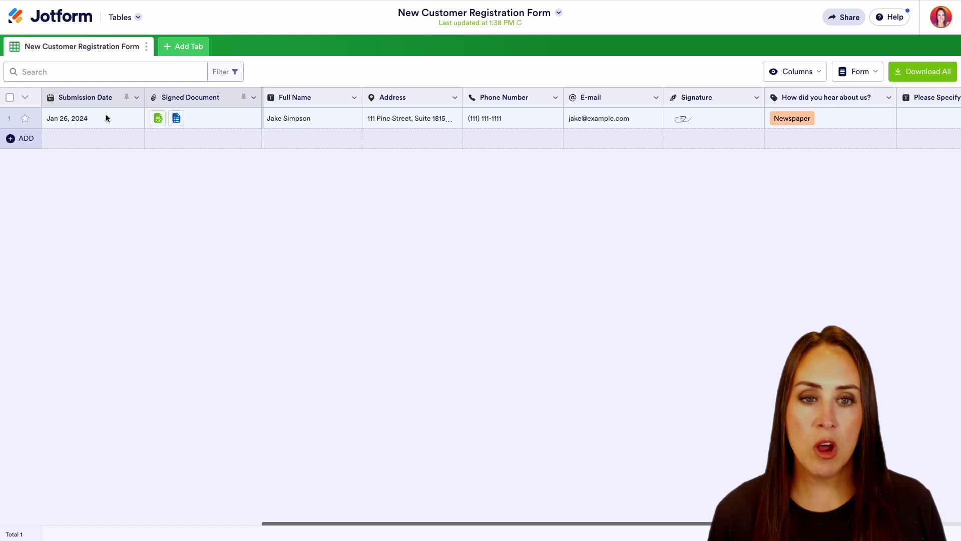